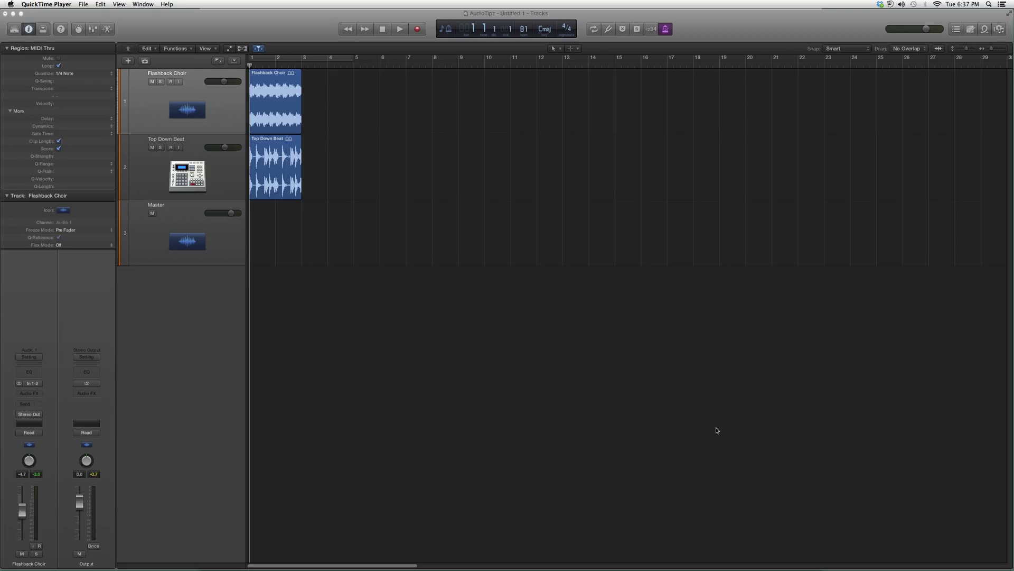
Insert JJP-Cymb-Perc Stereo on the Flashback Choir Audio FX slot and centre its window
left_click(38, 395)
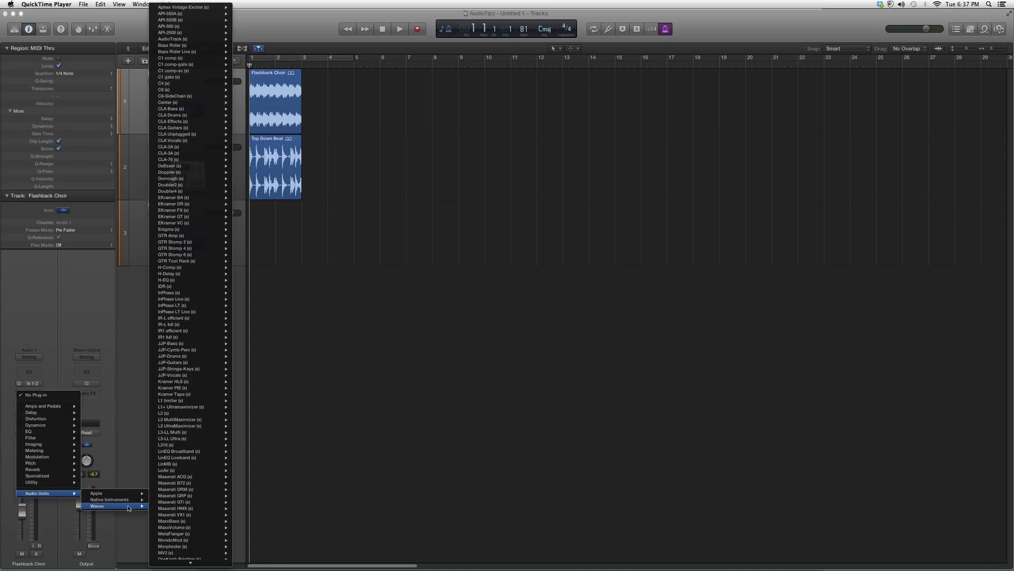
mouse_move(97, 505)
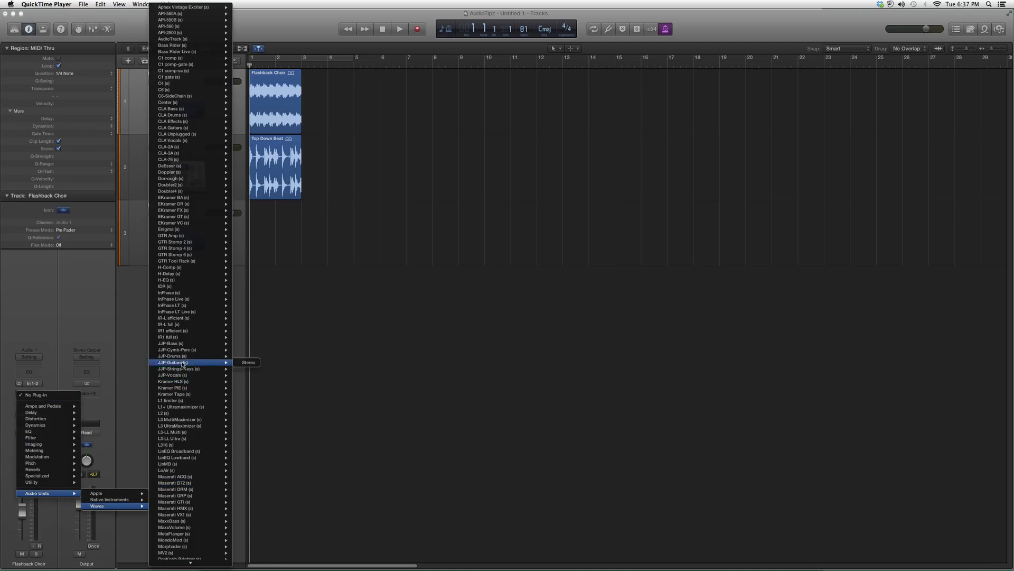
key("Escape")
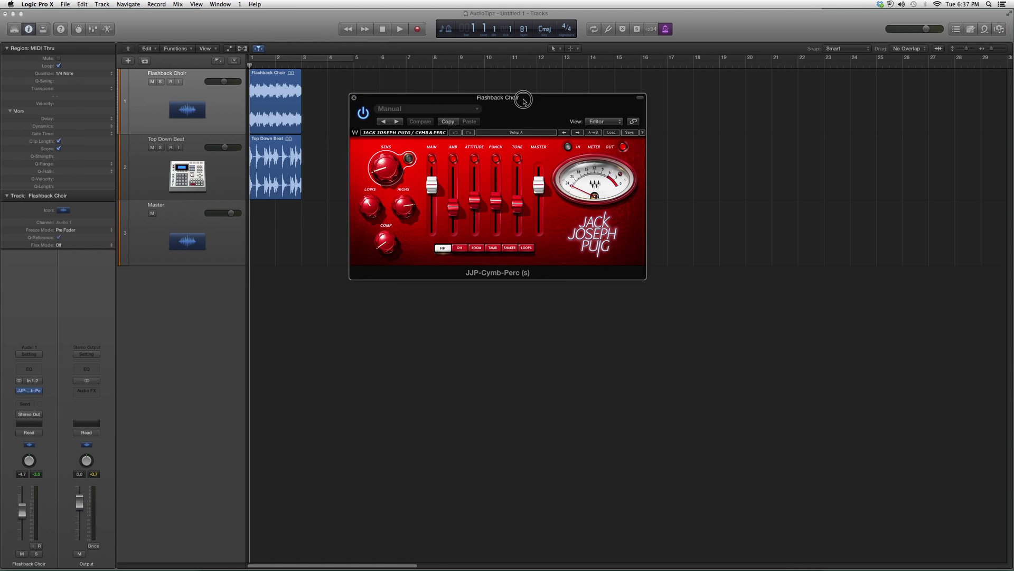
left_click_drag(518, 98, 595, 91)
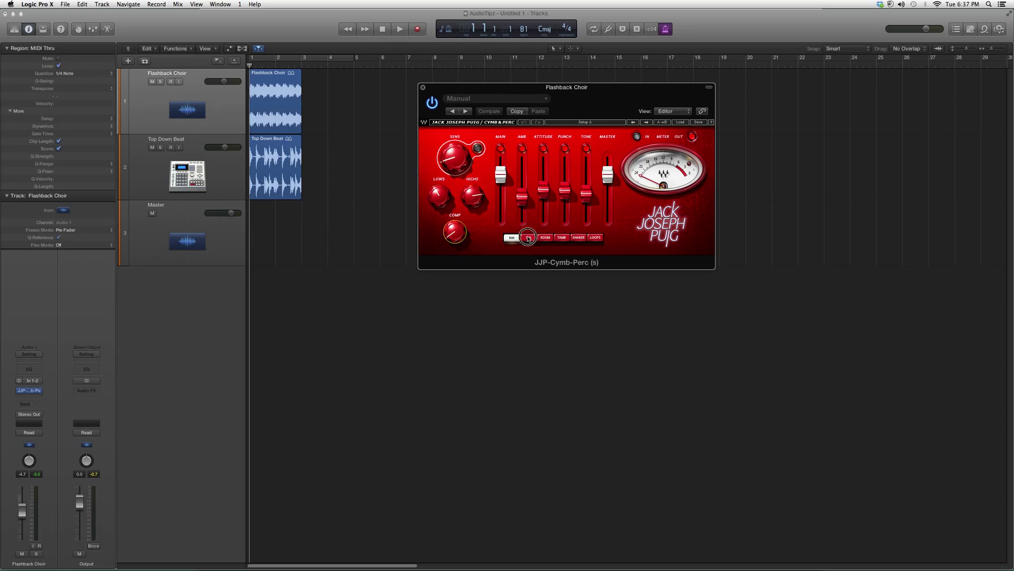
Step through the ROOM, LOOPS and ROOM settings, finishing on HH
left_click(545, 238)
left_click(596, 238)
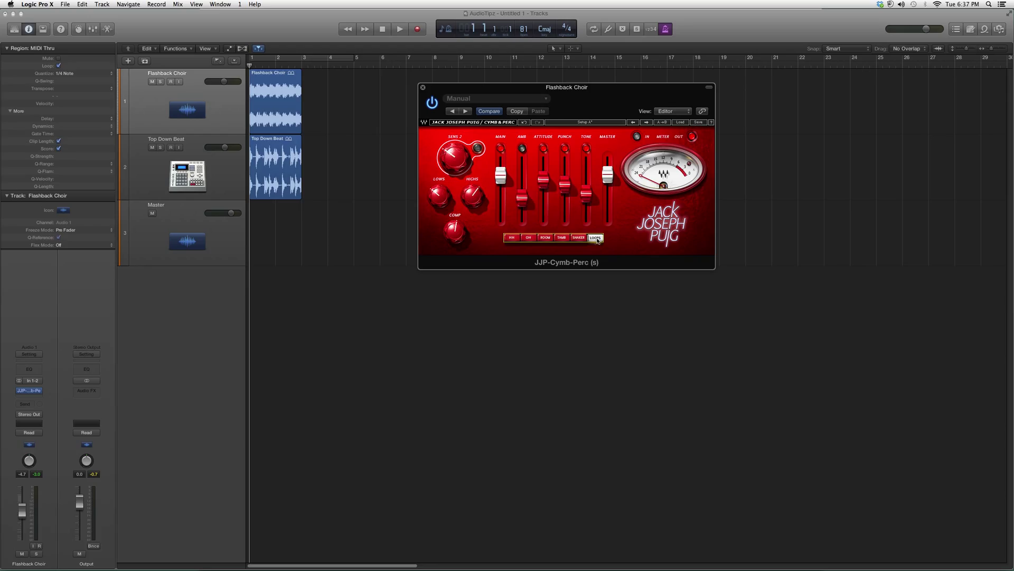
left_click(578, 238)
left_click(545, 238)
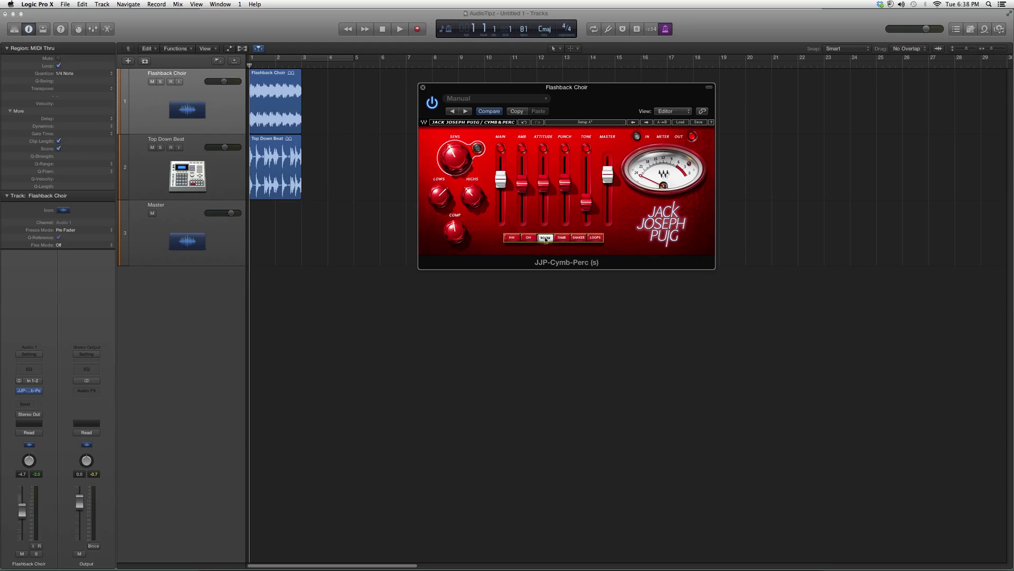
left_click(531, 239)
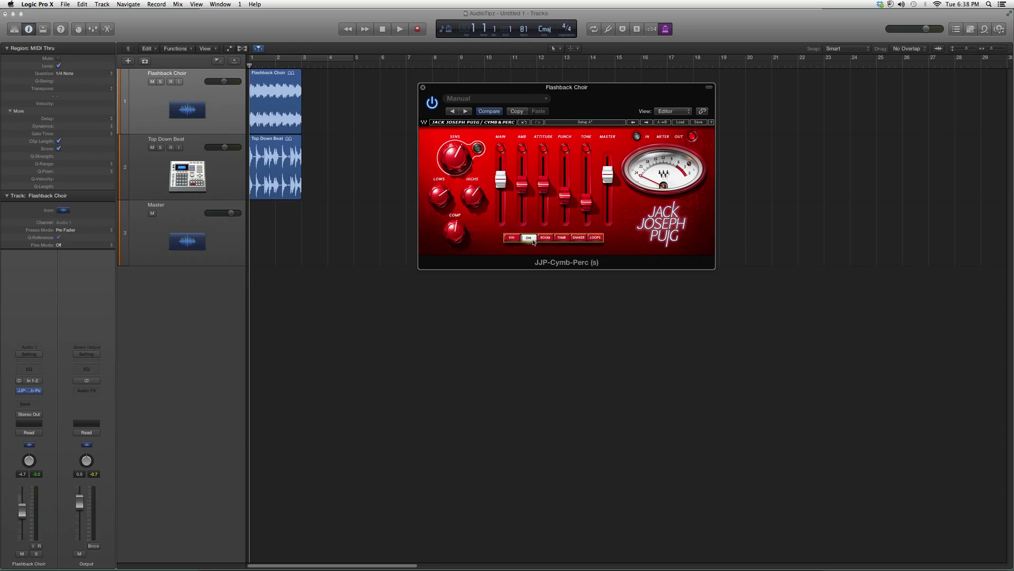
left_click(517, 238)
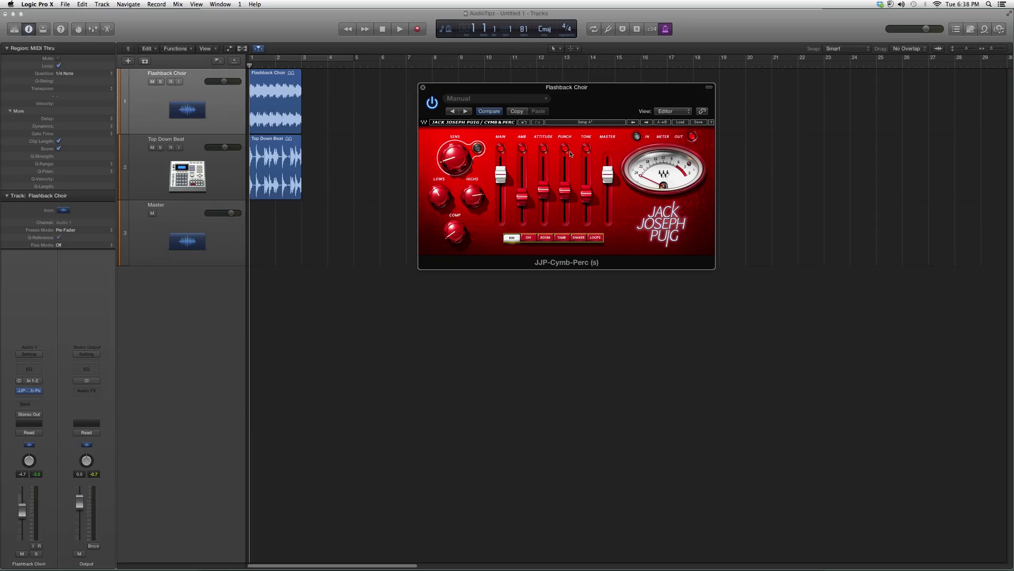
Browse the JJP-Cymb-Perc factory presets without loading one, then bring QuickTime Player forward
left_click(681, 122)
mouse_move(700, 156)
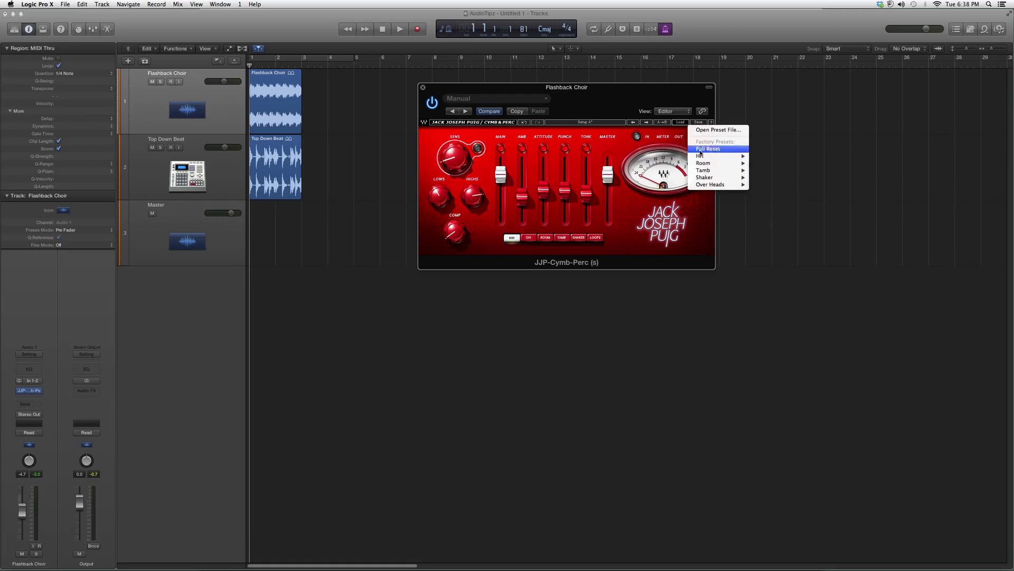
left_click(634, 210)
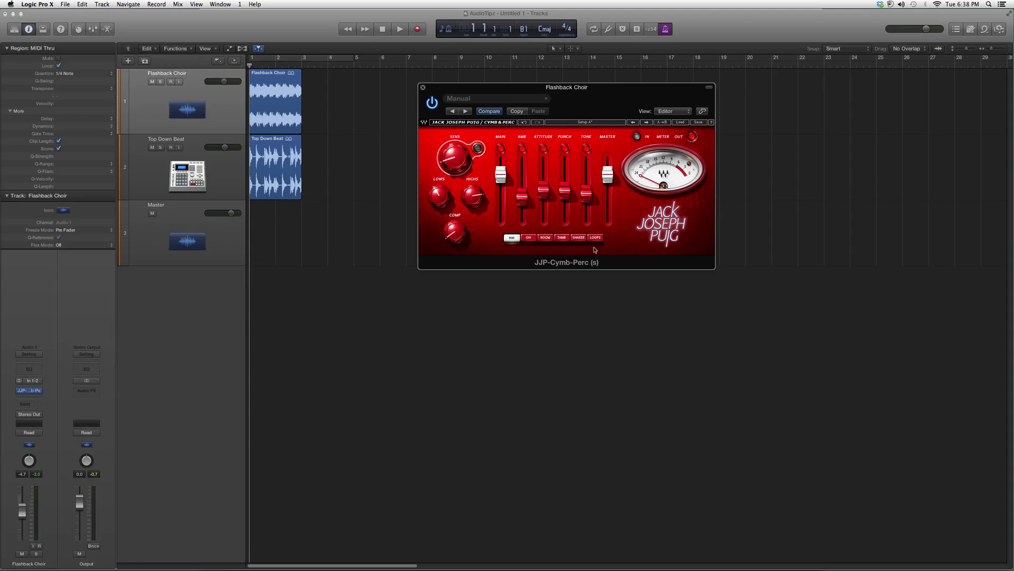
key("super+Tab")
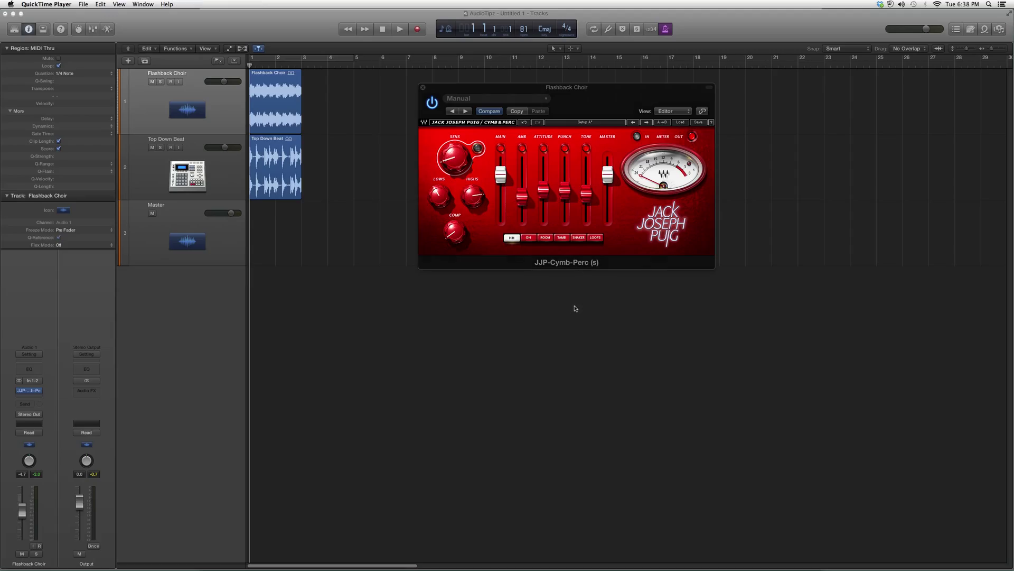